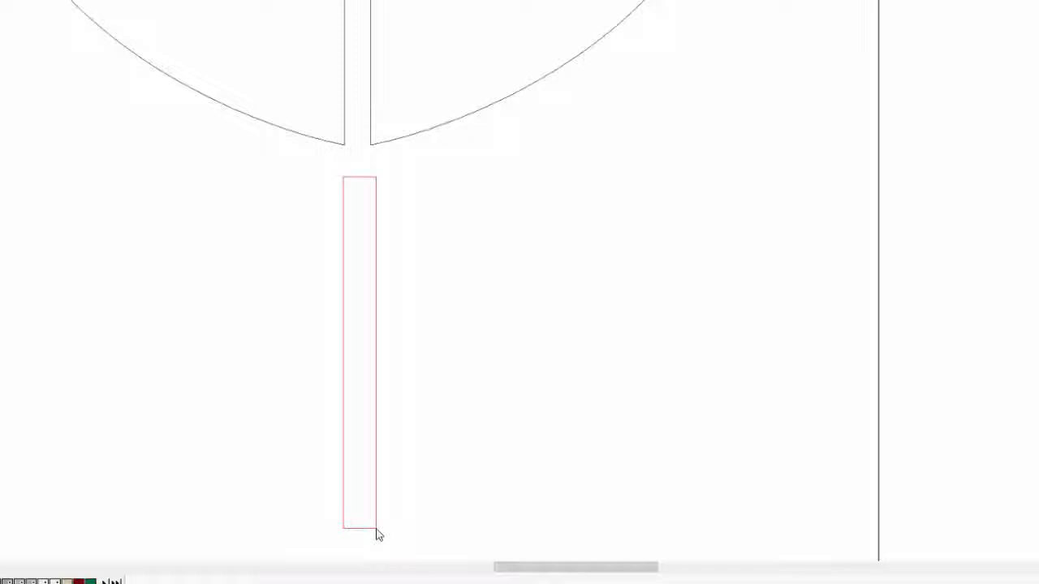
Draw a tall, narrow rectangle below the leaf as its stem and convert it to outlines
left_click_drag(375, 534, 375, 534)
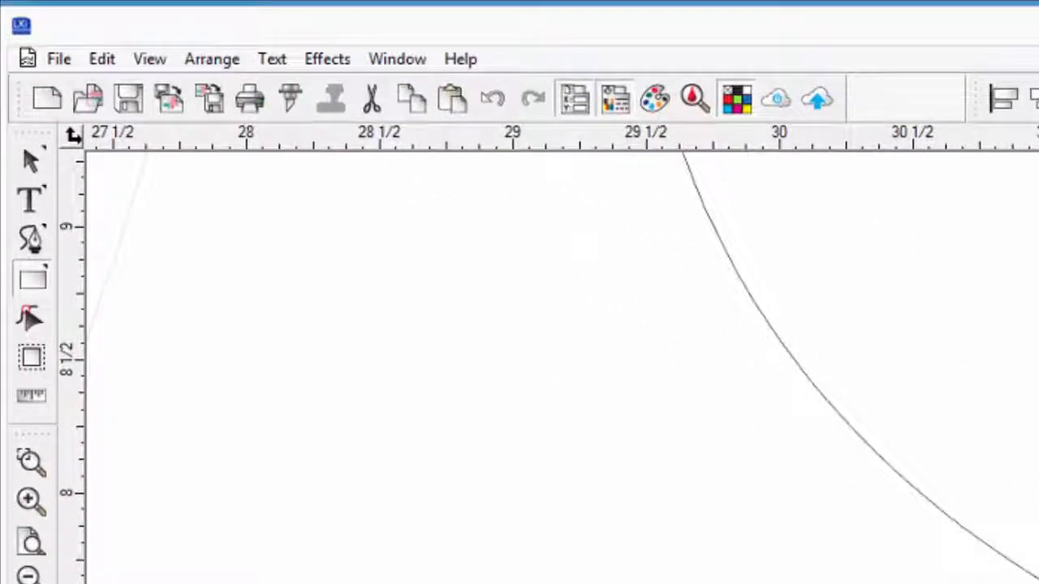
left_click(33, 161)
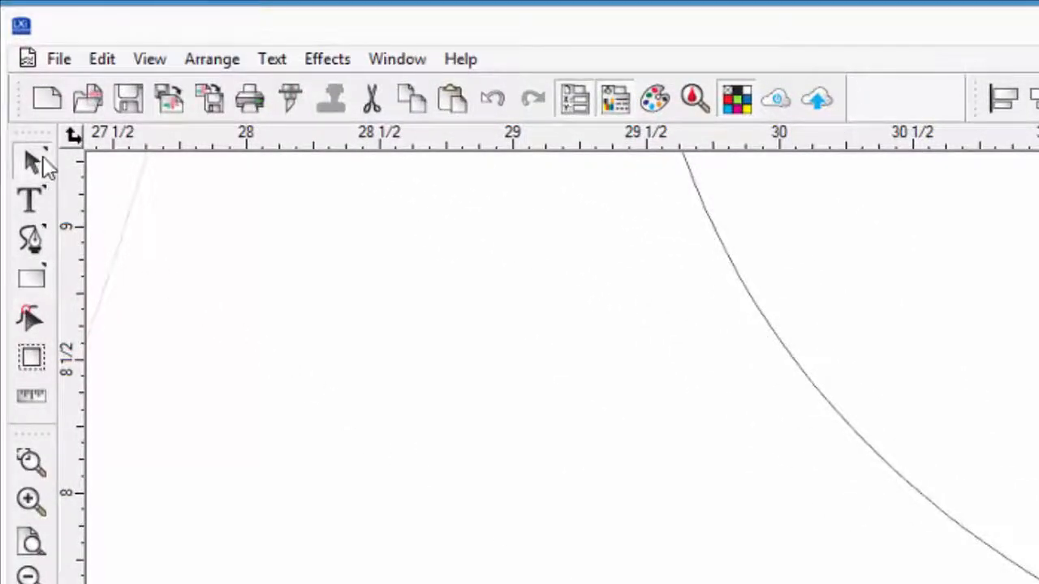
left_click(209, 65)
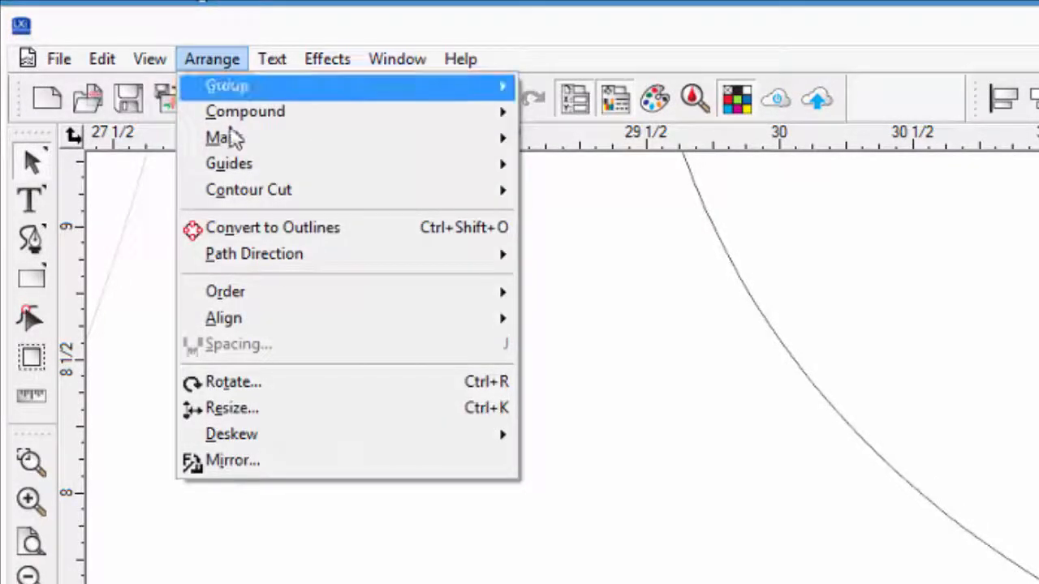
left_click(238, 221)
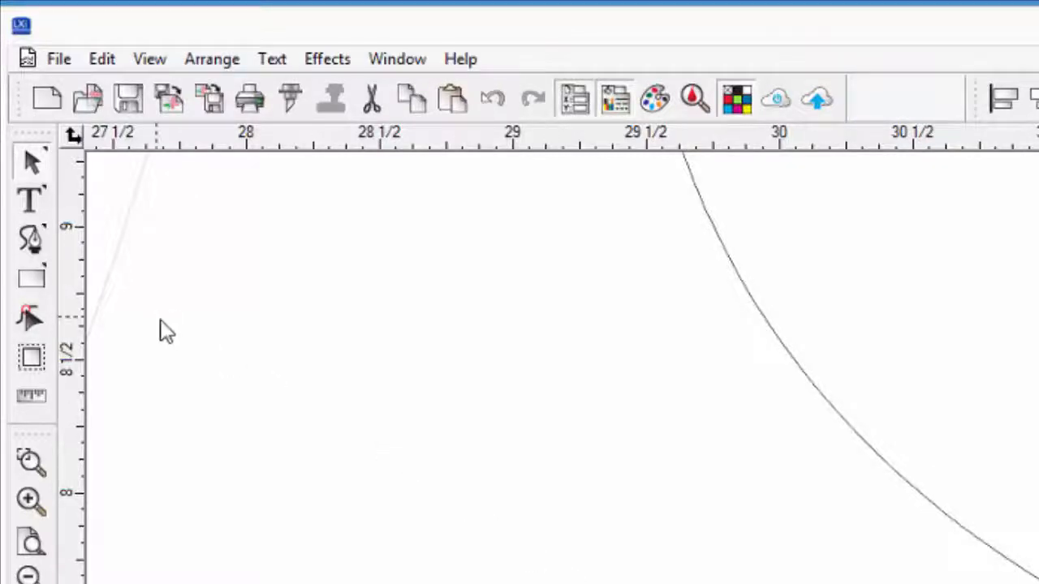
Try to add a point on the stem's left edge and pull it outward, and undo the change
left_click(30, 318)
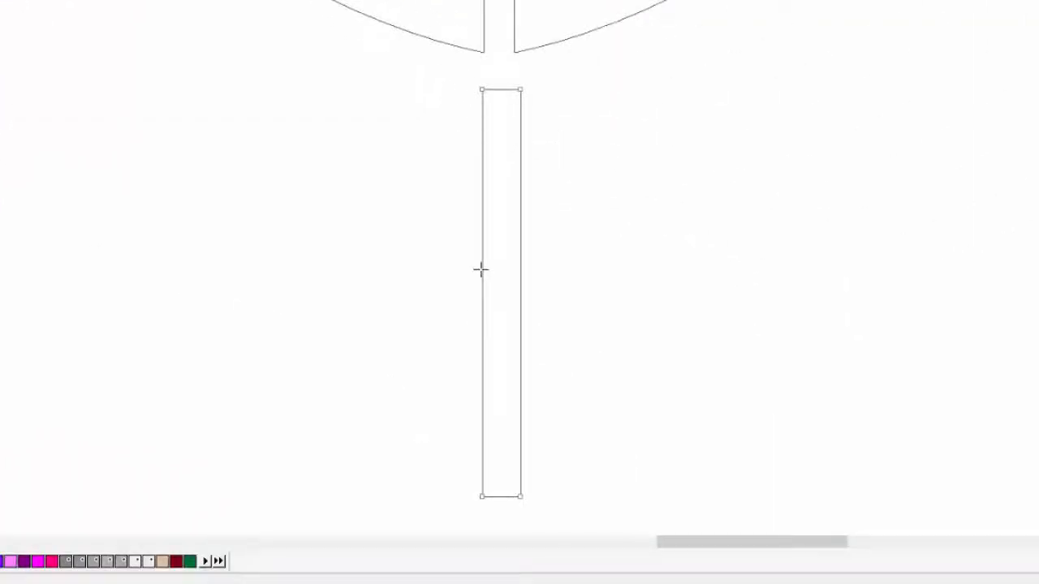
double_click(480, 269)
left_click_drag(481, 270, 460, 269)
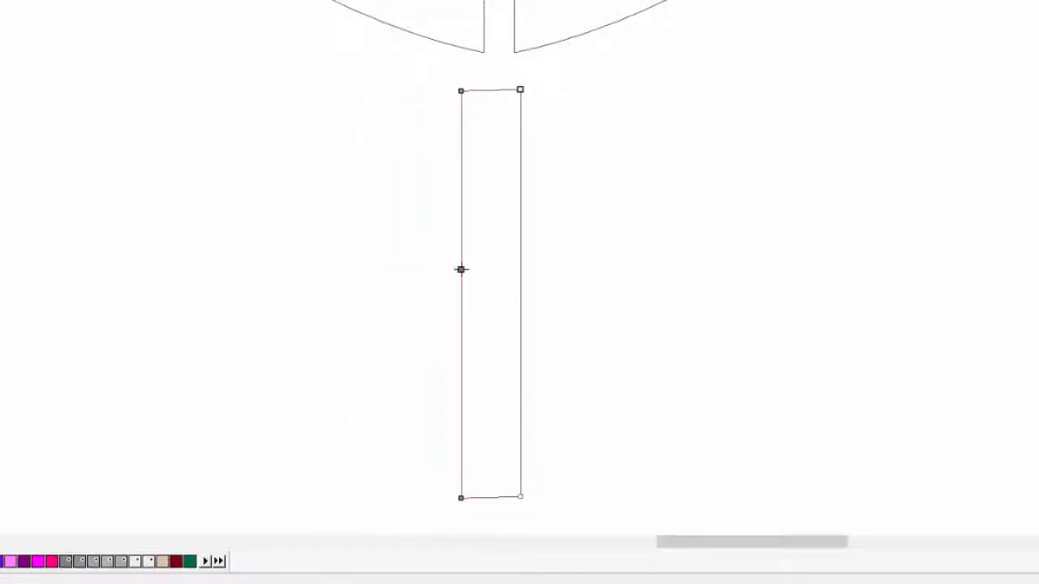
key("ctrl+z")
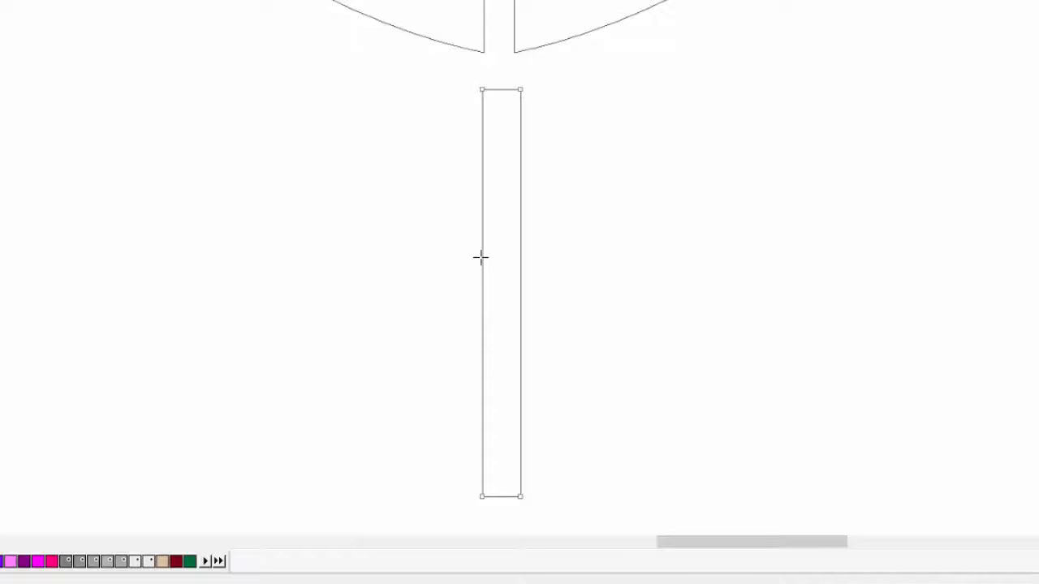
Convert the stem's left edge to a curve and bow it slightly inward
left_click(481, 257)
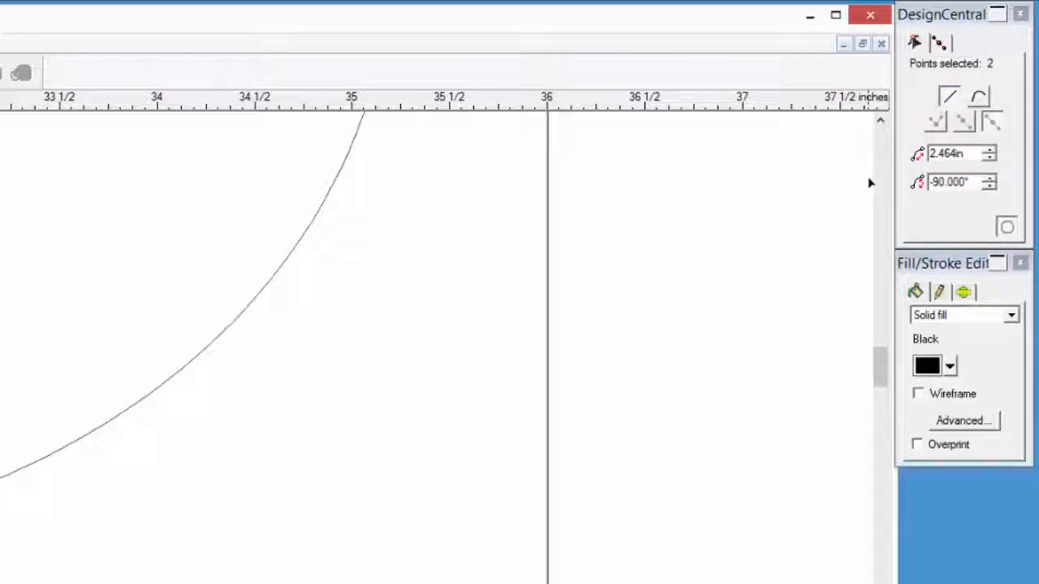
left_click(978, 97)
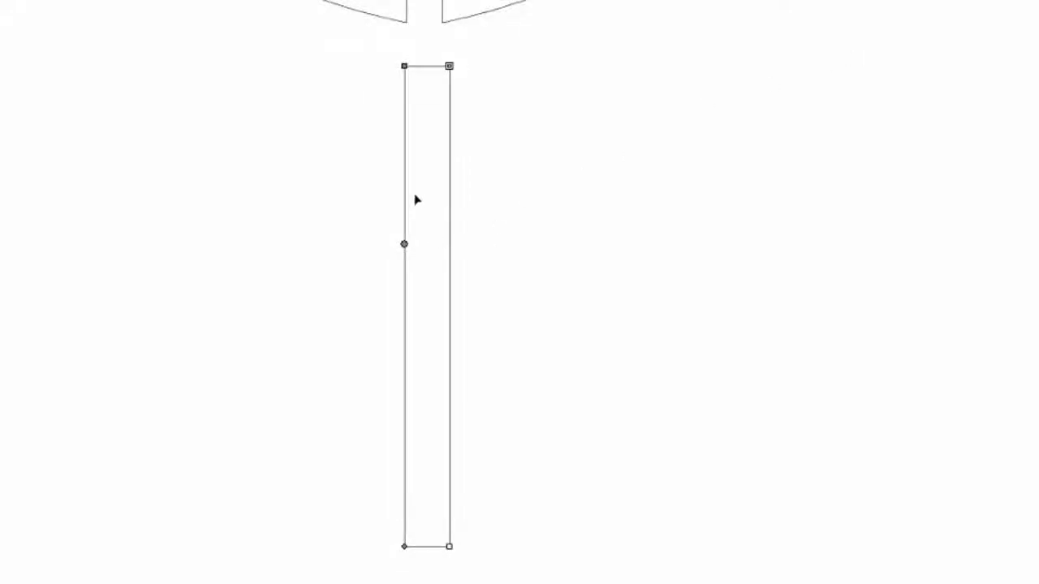
left_click(404, 243)
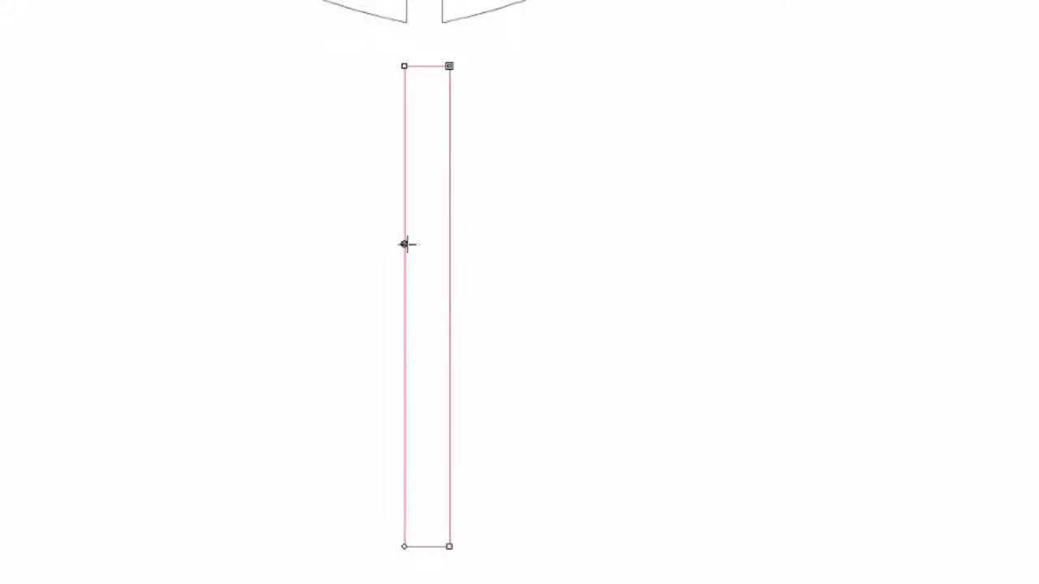
left_click_drag(405, 243, 415, 244)
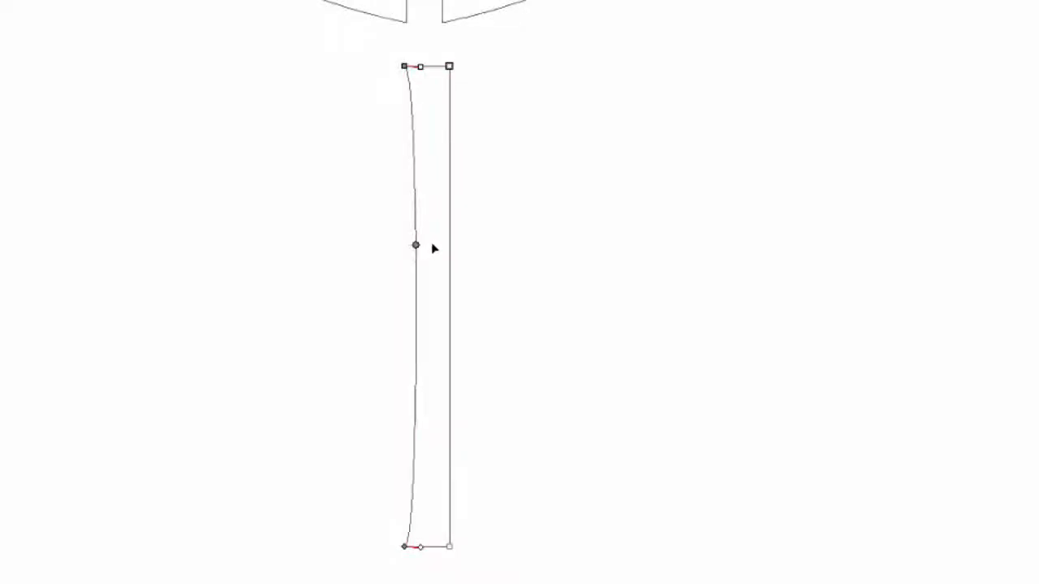
Convert the stem's right edge to a curve and bow it slightly inward toward the left edge
left_click(448, 237)
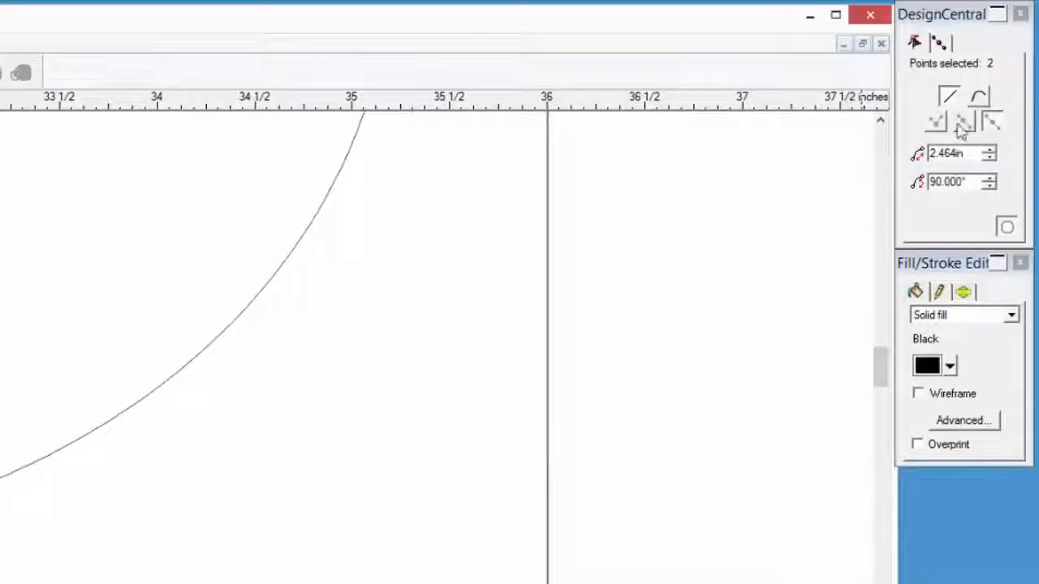
left_click(978, 97)
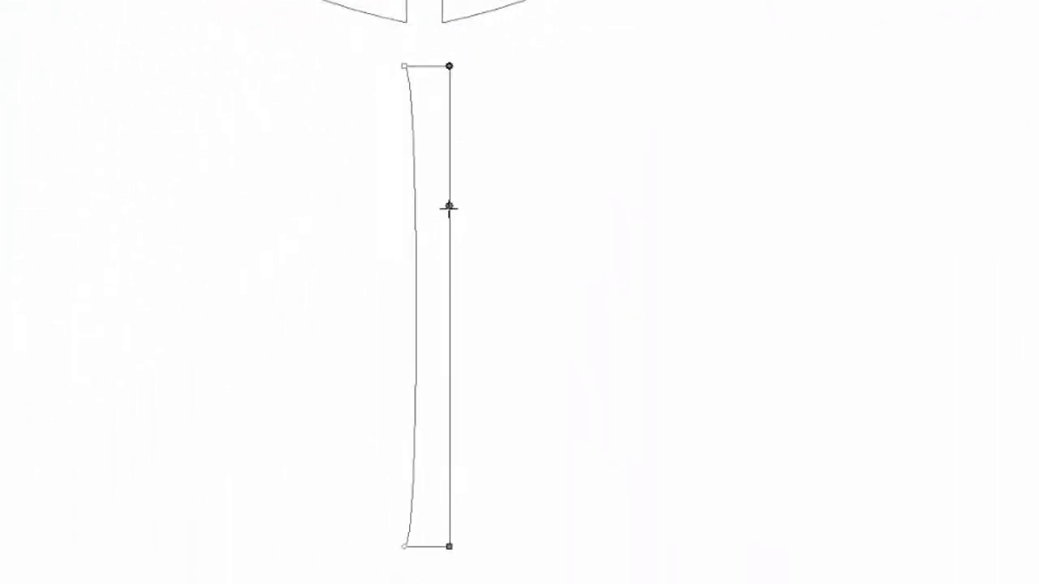
left_click_drag(449, 206, 440, 203)
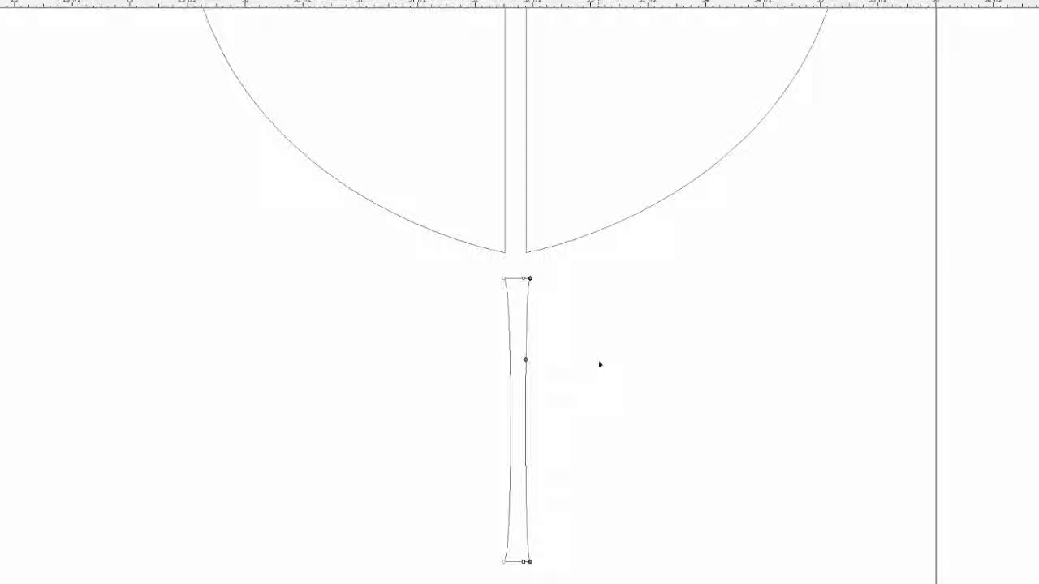
Shorten the stem to about 2 in and bring it close beneath the leaf's base
scroll(535, 298, "down", 1)
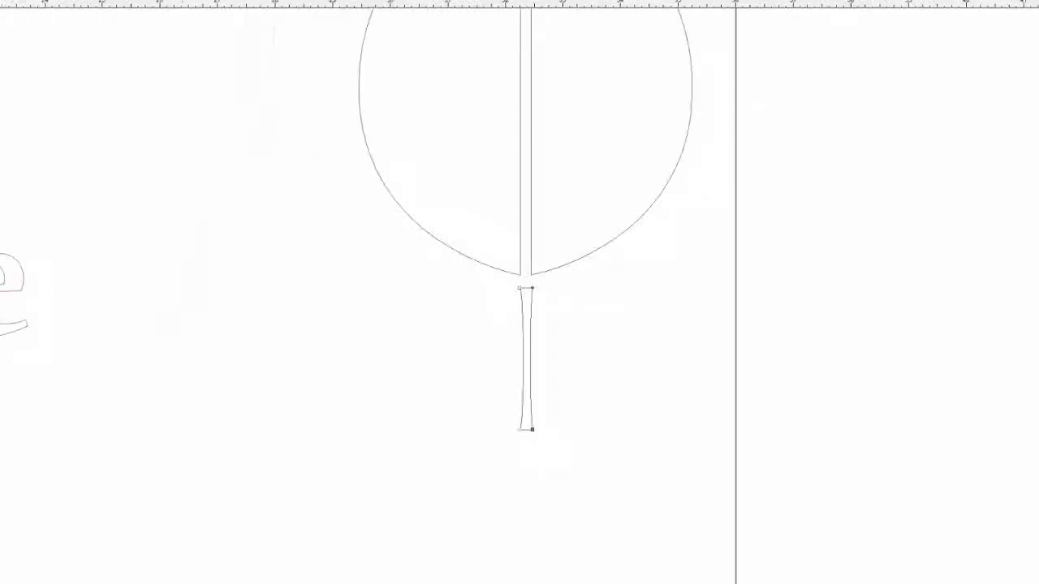
scroll(535, 297, "down", 1)
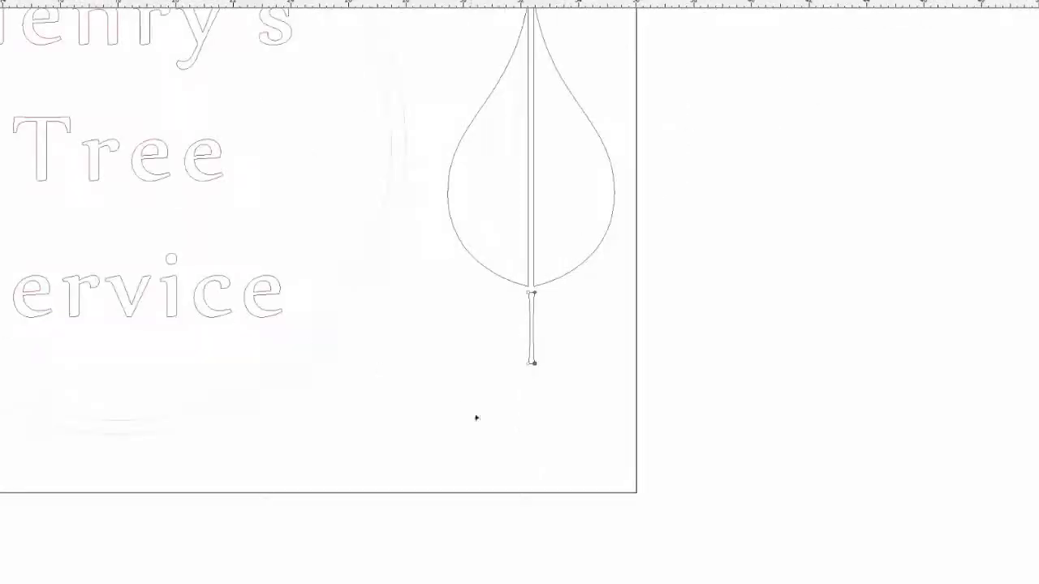
left_click(531, 312)
left_click(532, 303)
mouse_move(534, 358)
left_mouse_down()
mouse_move(532, 331)
mouse_move(531, 343)
left_mouse_up()
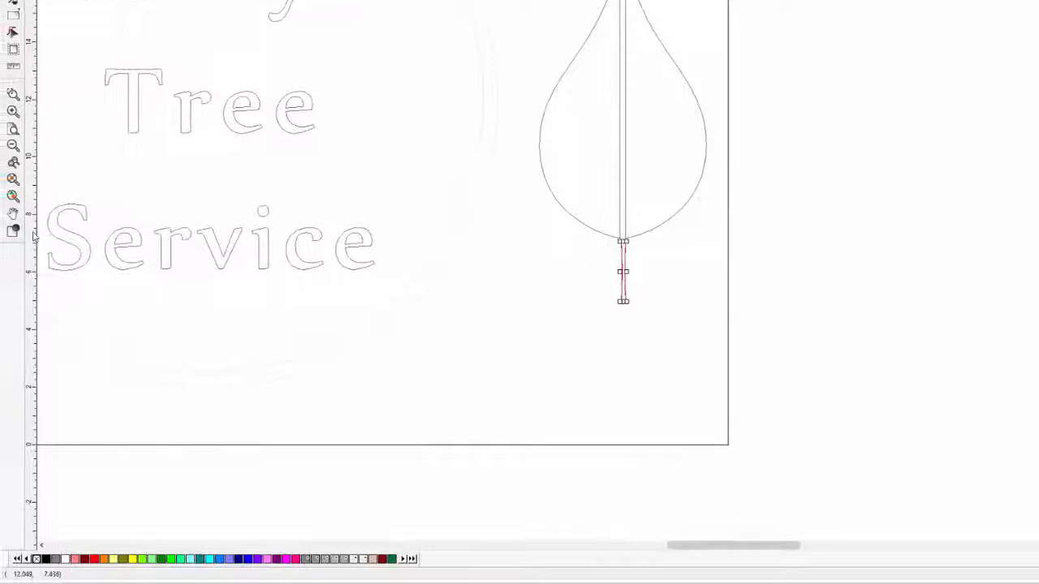
Show the fills and color both leaf halves and the stem dark green
left_click(7, 233)
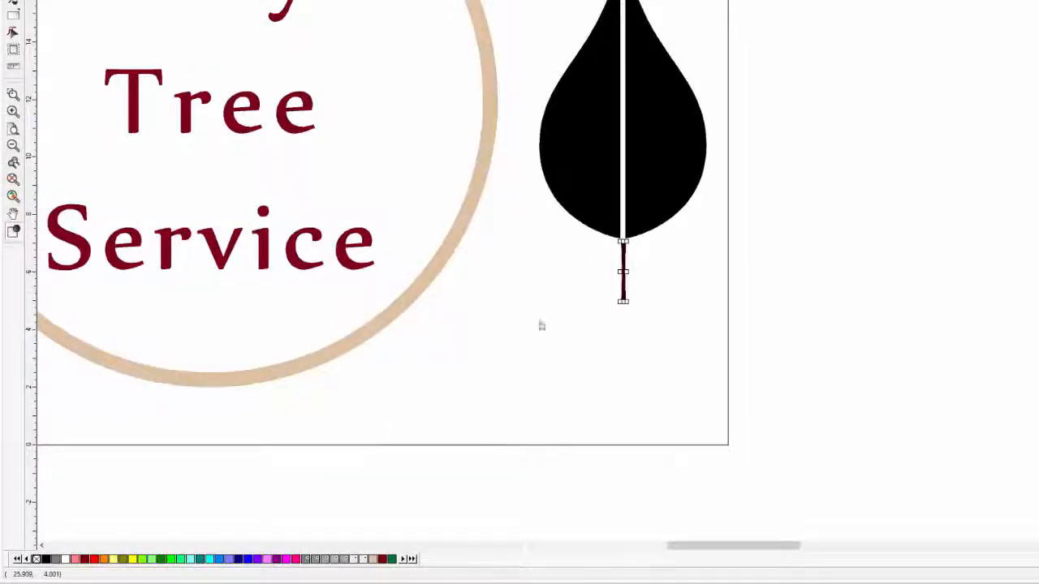
left_click_drag(535, 334, 678, 207)
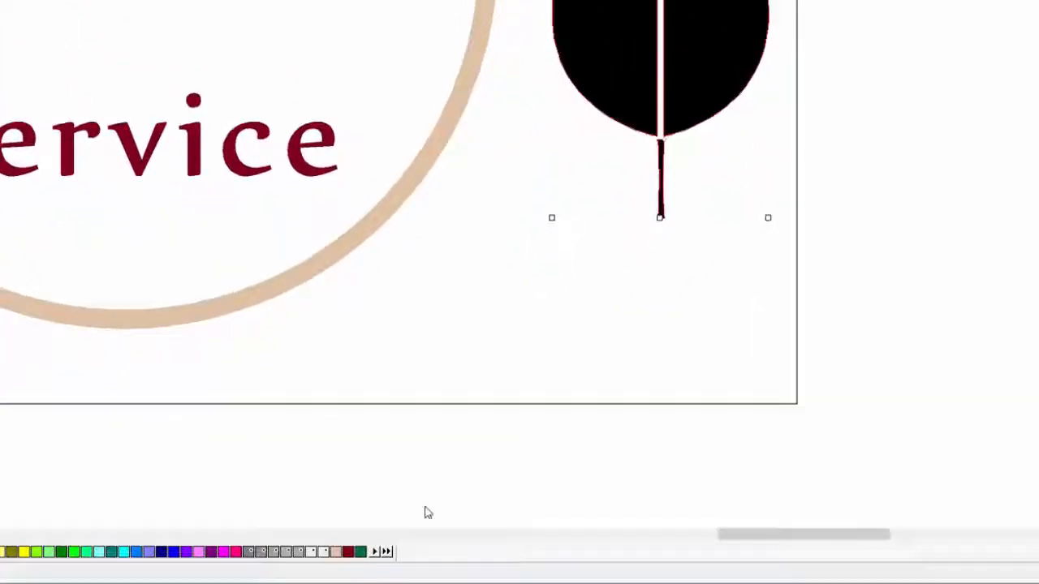
left_click(360, 551)
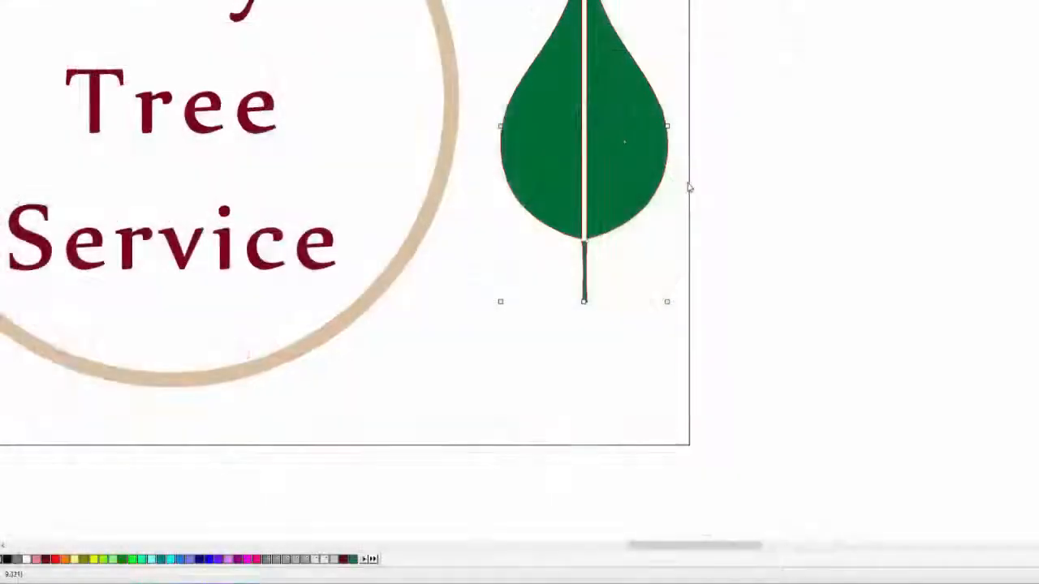
left_click(748, 203)
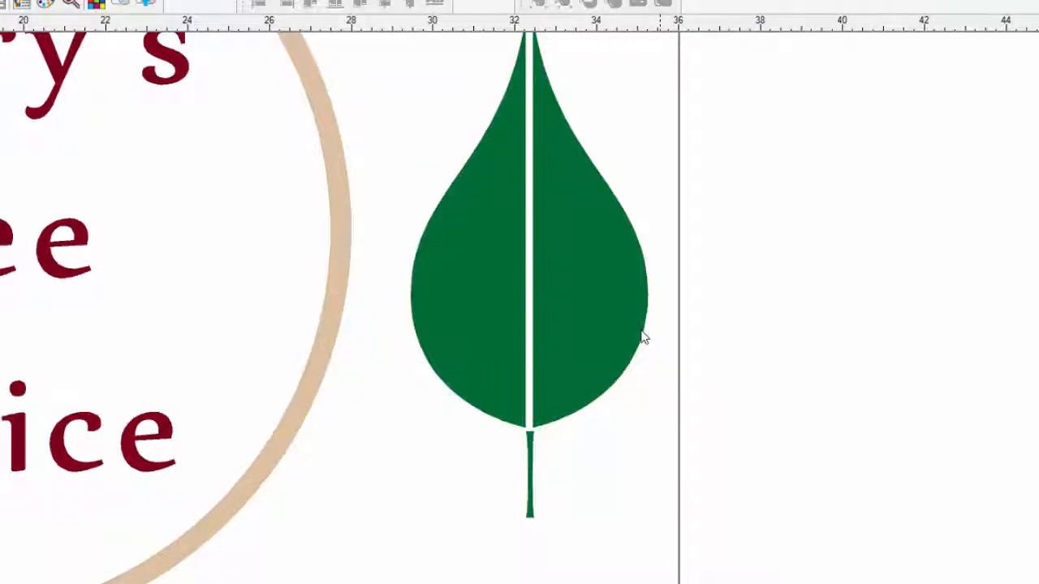
Nudge the right leaf half about 0.1 in to the left to narrow the gap between the halves
left_click(617, 330)
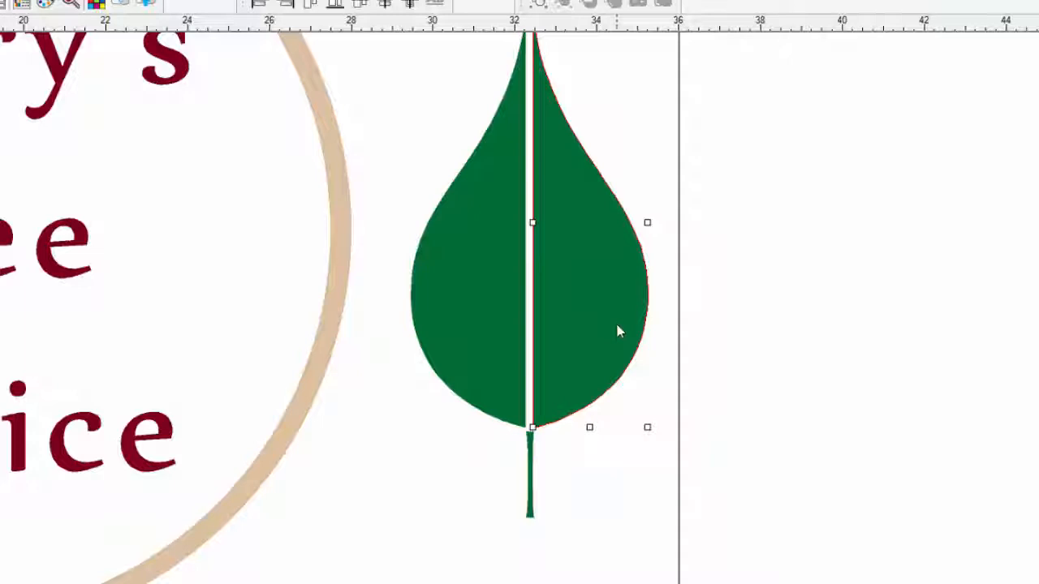
key("Left")
key("Left")
key("Left")
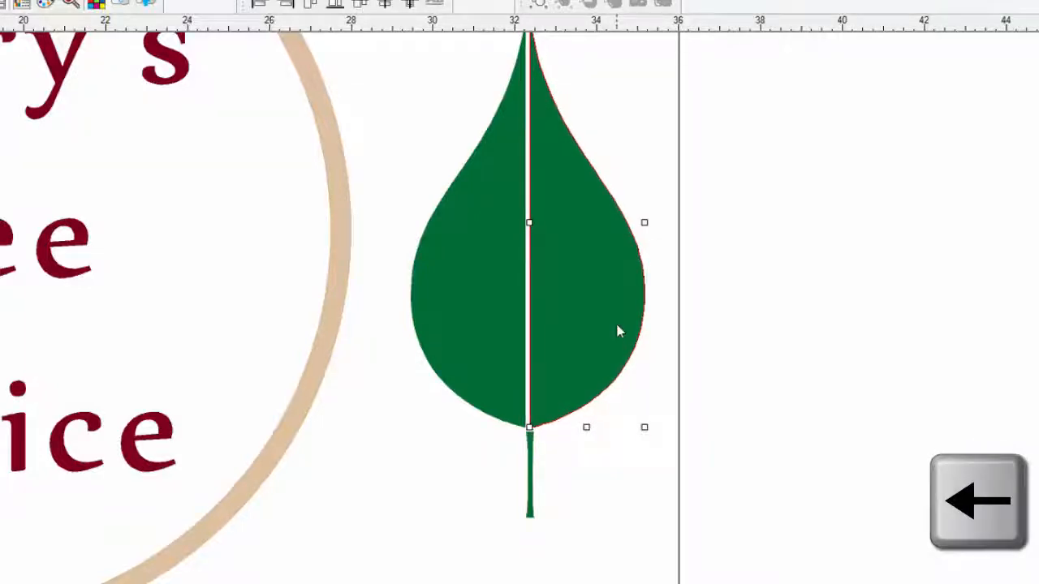
key("Left")
key("Left")
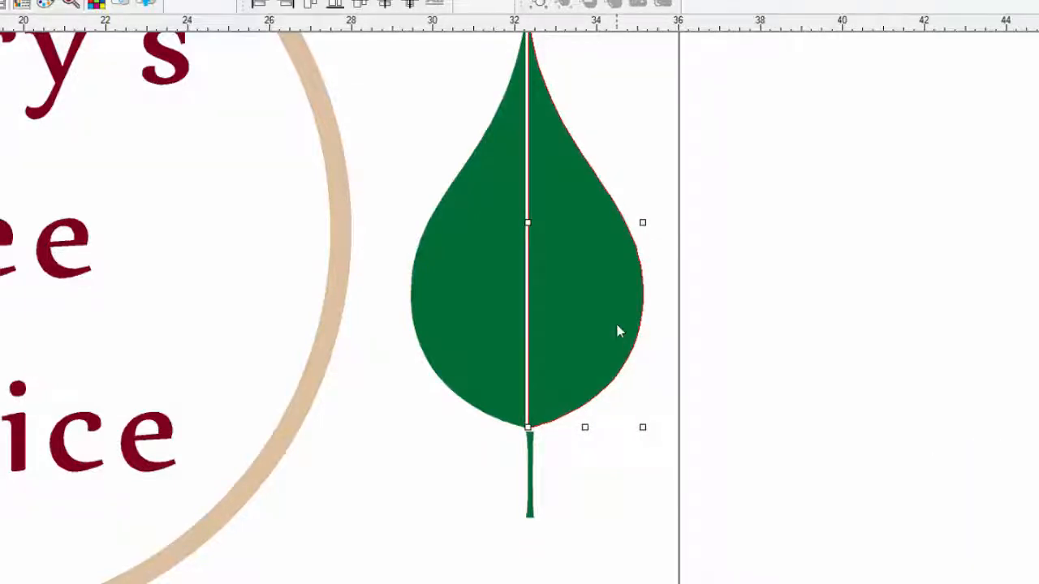
Nudge the stem left to center it under the leaf's gap and up against the leaf's base
left_click(530, 490)
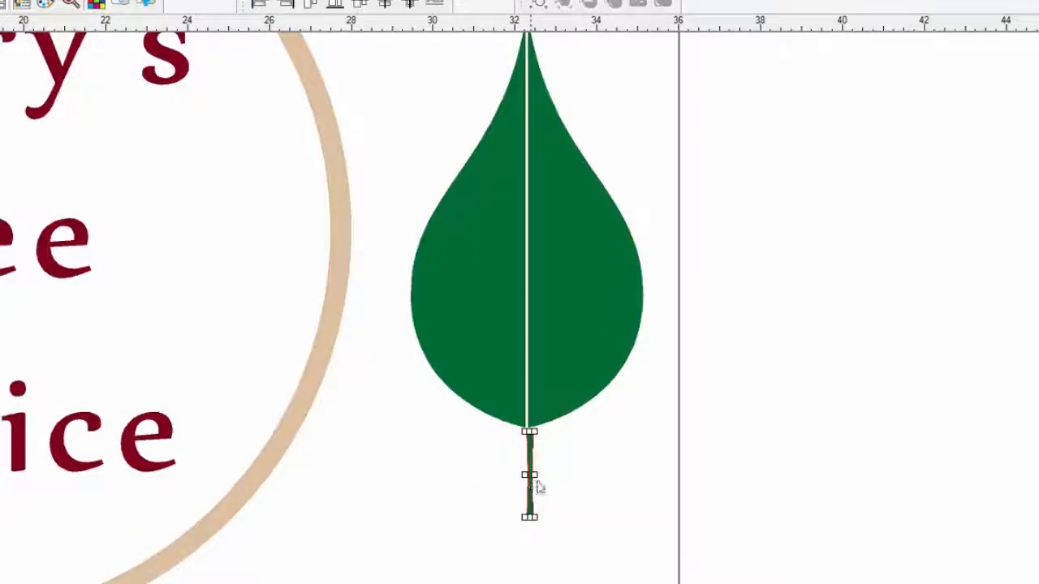
key("Left")
key("Left")
key("Left")
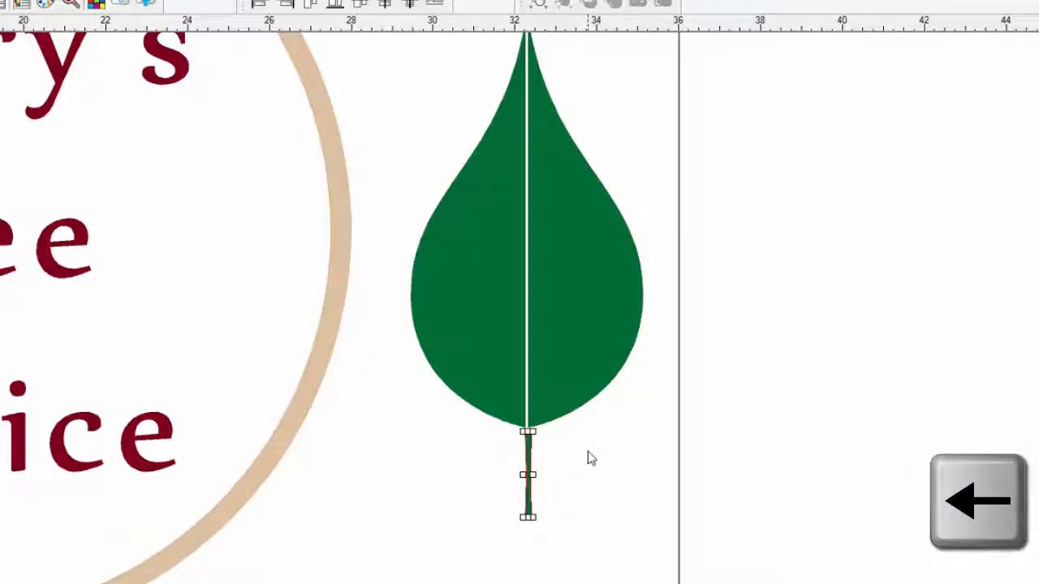
key("Up")
key("Up")
key("Up")
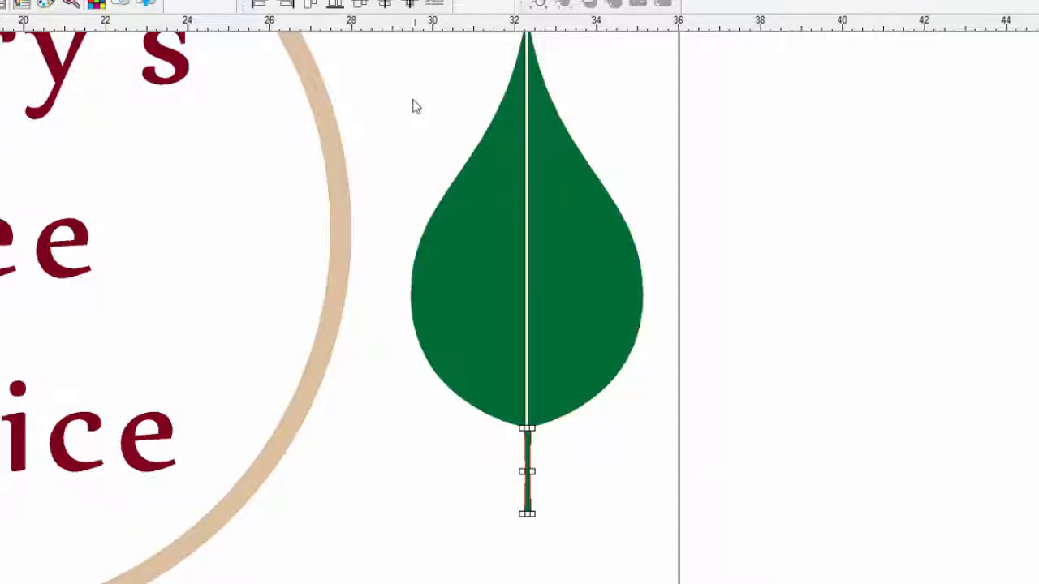
Select both leaf halves and the stem and group them into one object
left_click_drag(415, 104, 663, 501)
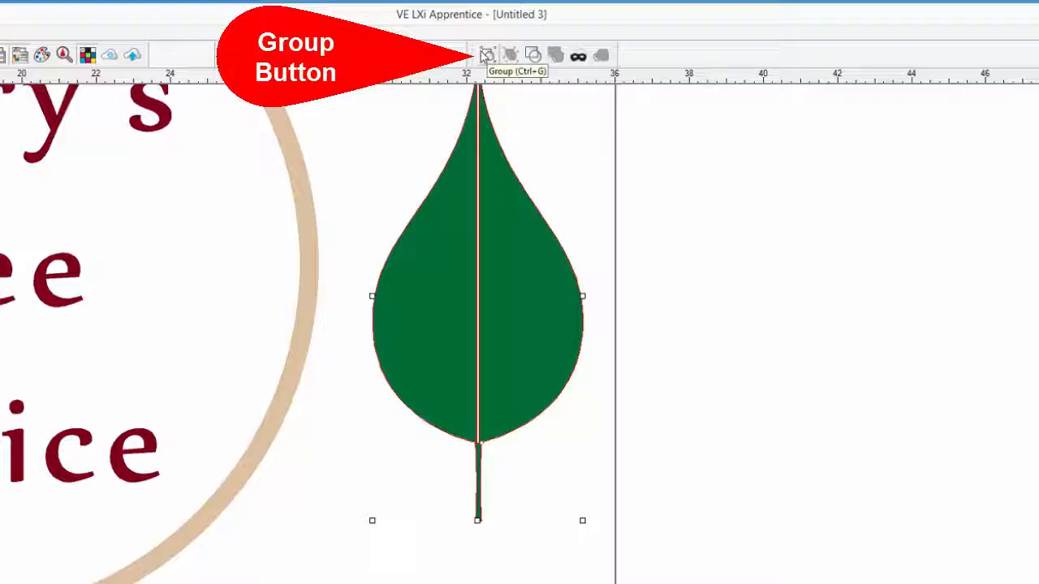
left_click(485, 55)
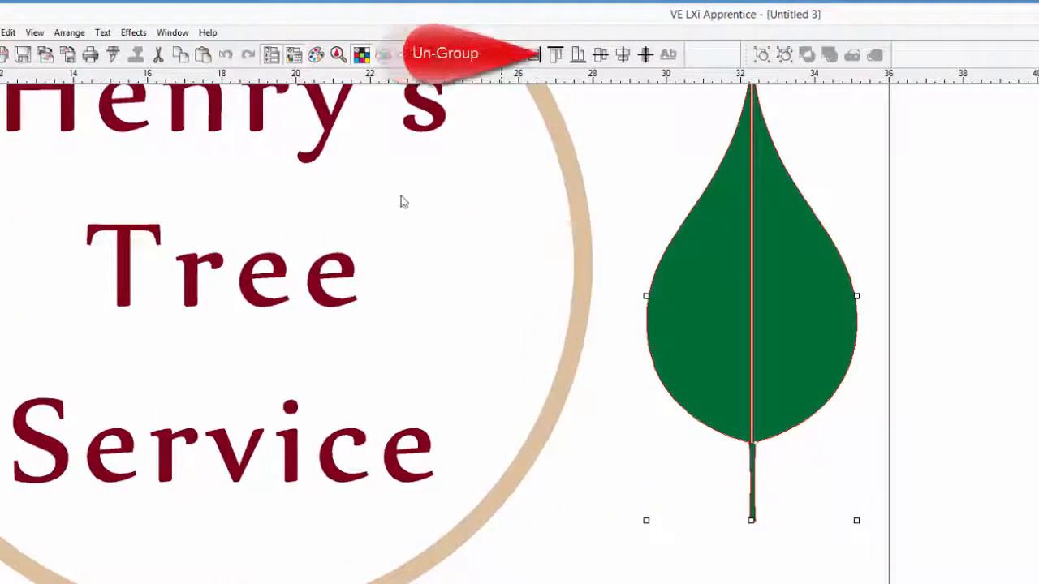
left_click(69, 32)
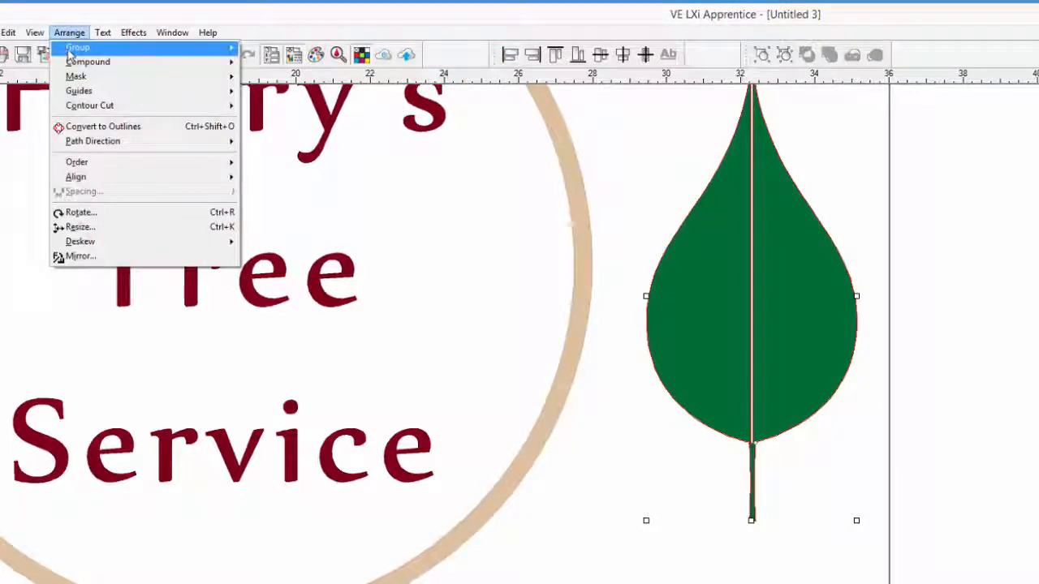
mouse_move(70, 52)
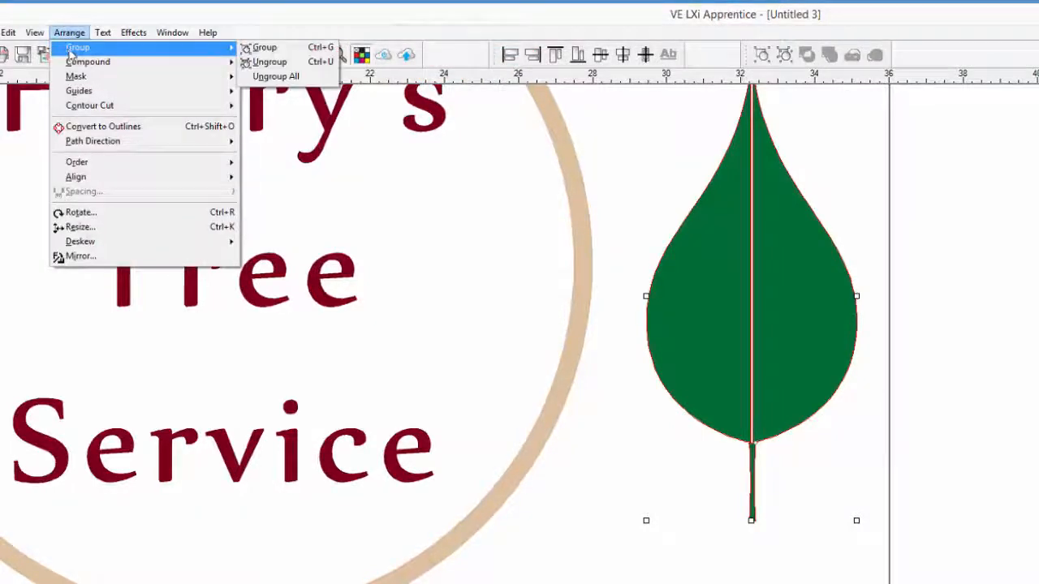
left_click(278, 63)
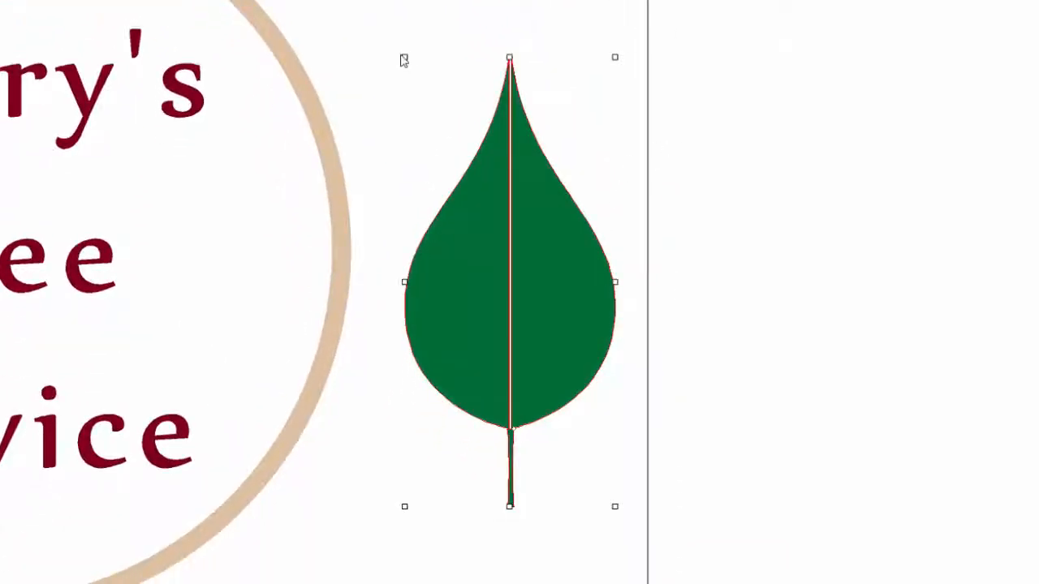
Scale the leaf down proportionally to about 80% and paste a copy of it
left_click_drag(404, 56, 445, 151)
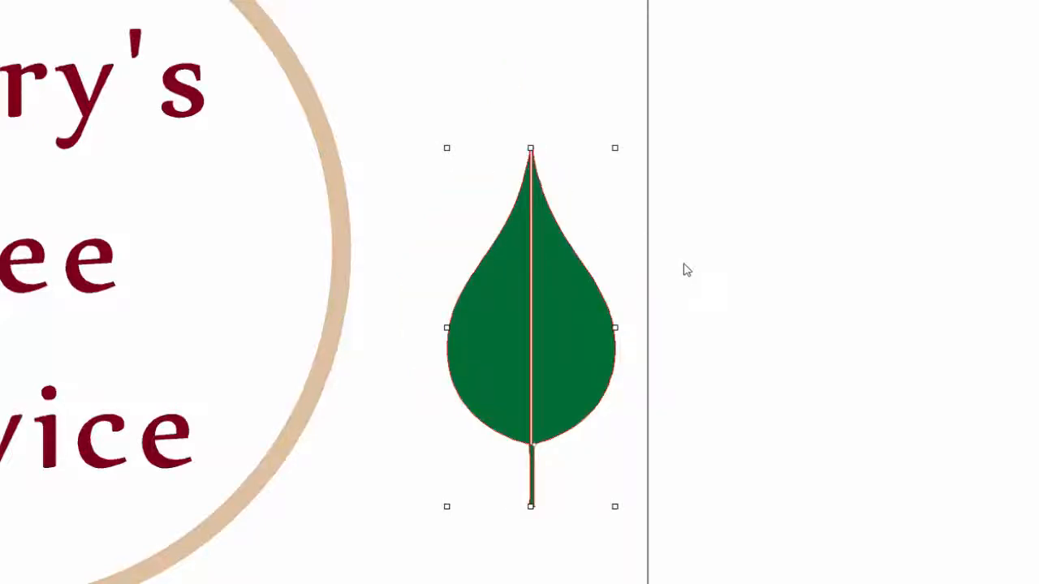
key("ctrl+c")
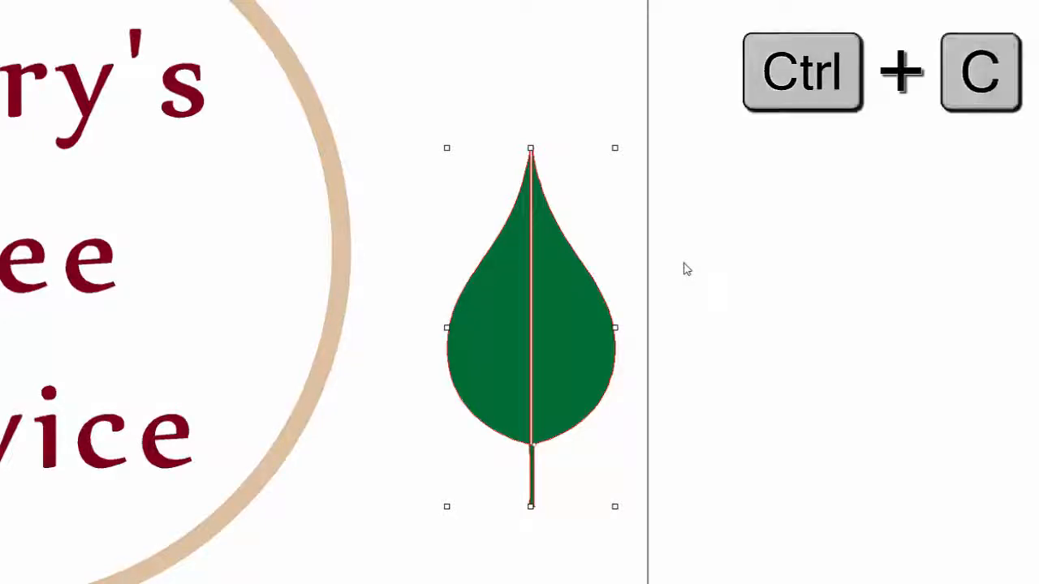
key("ctrl+v")
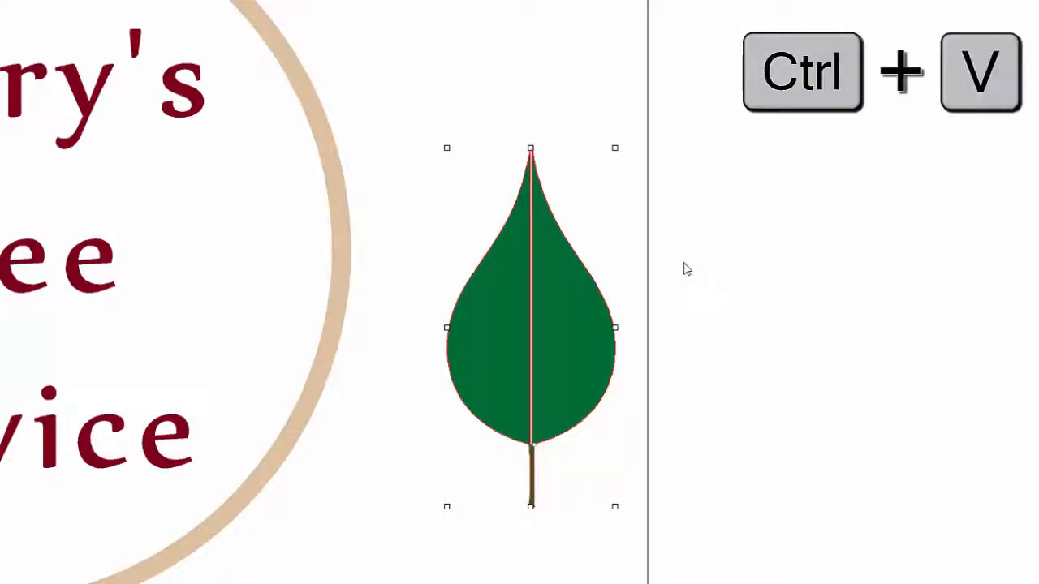